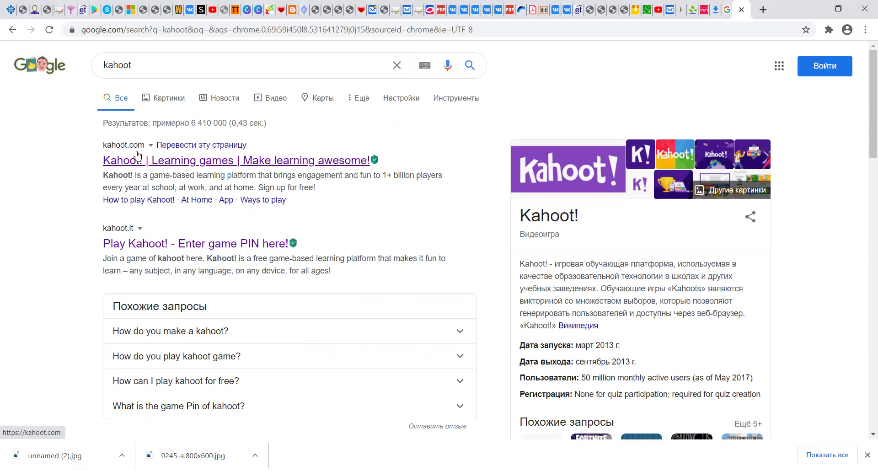
# Step: Open the kahoot.com site from the search results and translate its page into Russian
pyautogui.click(136, 157)
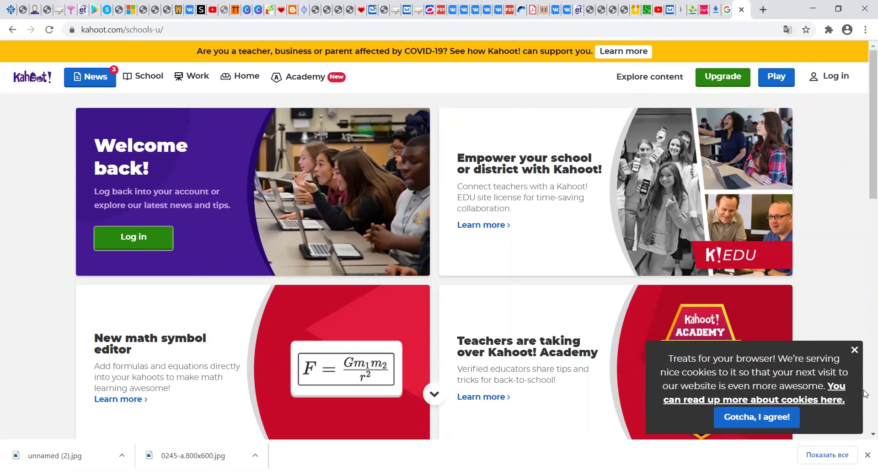
pyautogui.click(855, 350)
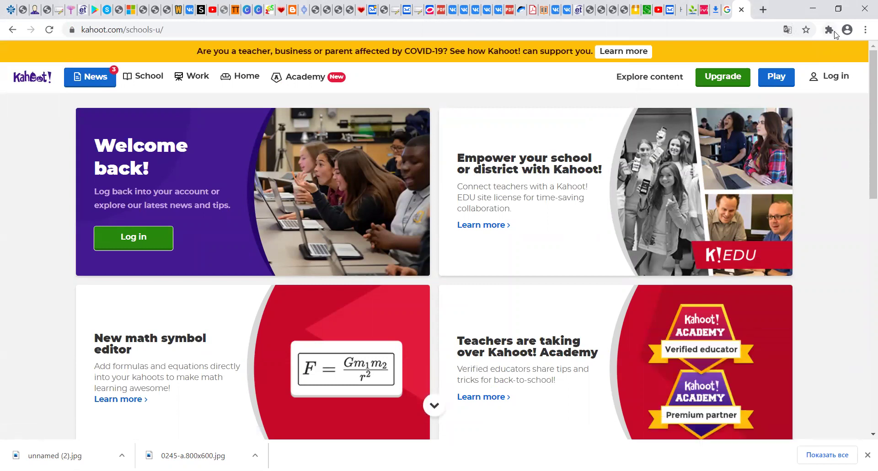
pyautogui.click(786, 30)
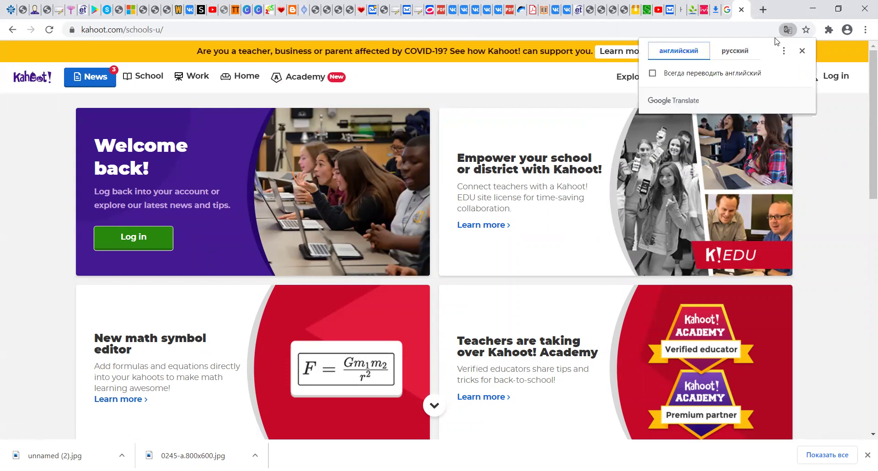
pyautogui.click(748, 51)
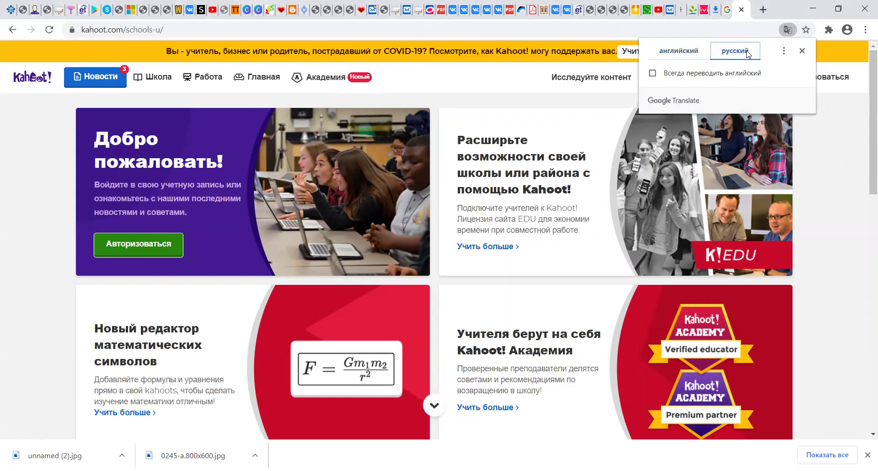
pyautogui.click(829, 169)
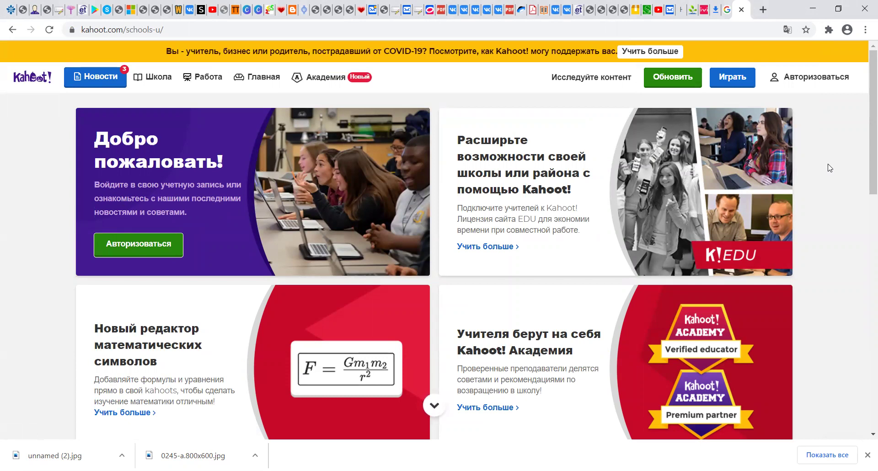
# Step: Log in to the Kahoot! account and open the "Малыш и Карлсон." quiz from the list of own kahoots
pyautogui.click(833, 86)
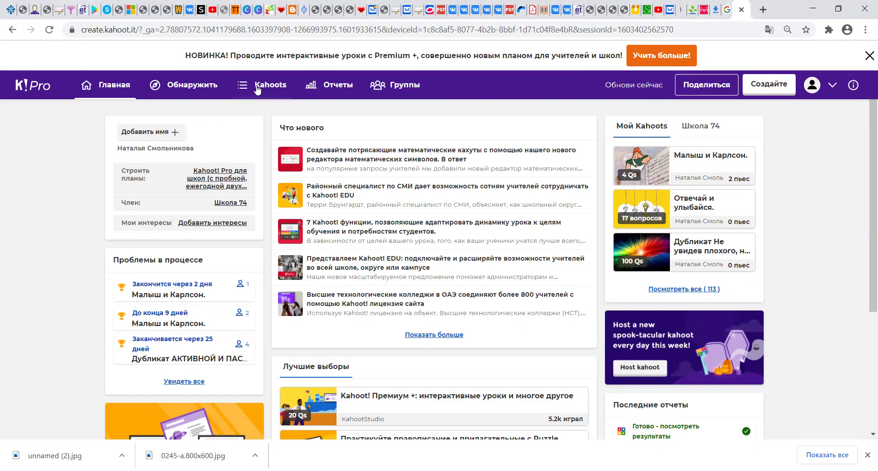
pyautogui.click(268, 87)
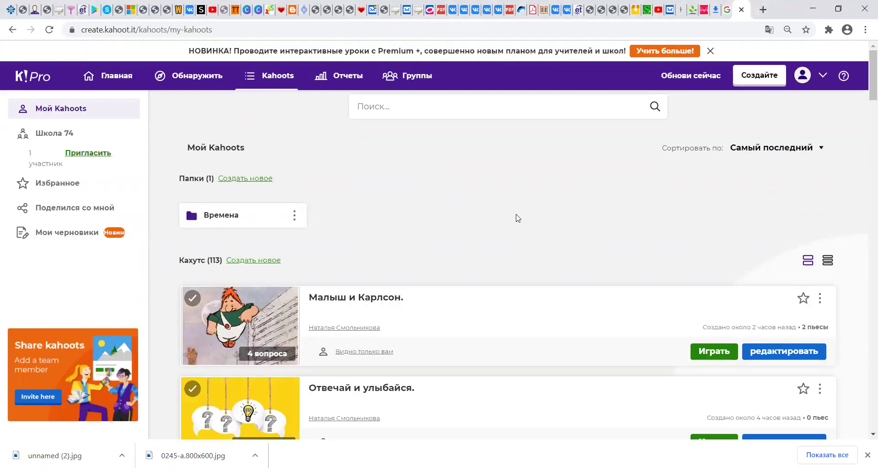
pyautogui.scroll(-2, 865, 69)
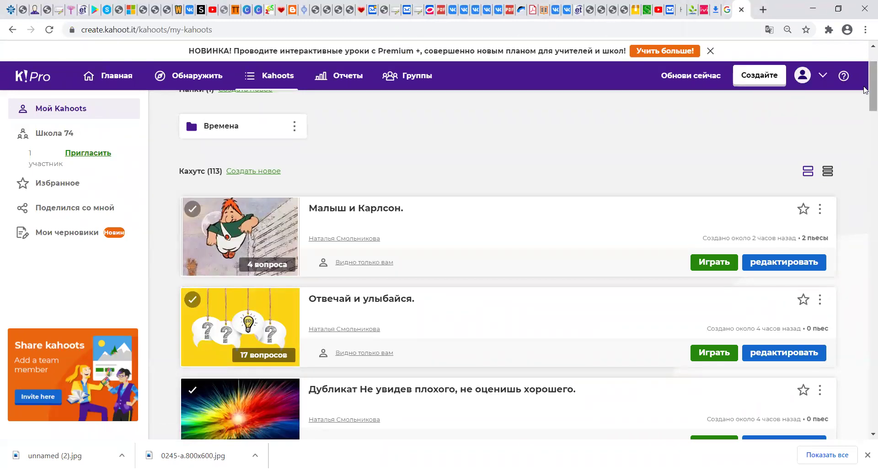
pyautogui.click(866, 200)
pyautogui.moveTo(866, 200); pyautogui.dragTo(866, 87)
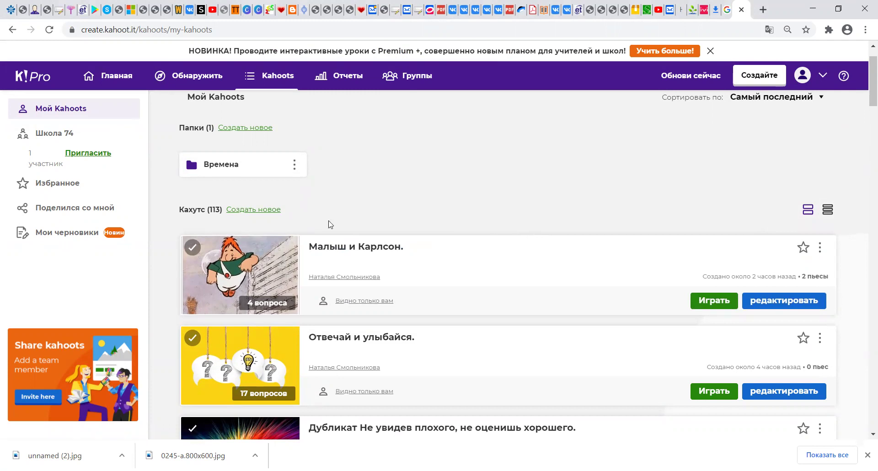
pyautogui.click(214, 281)
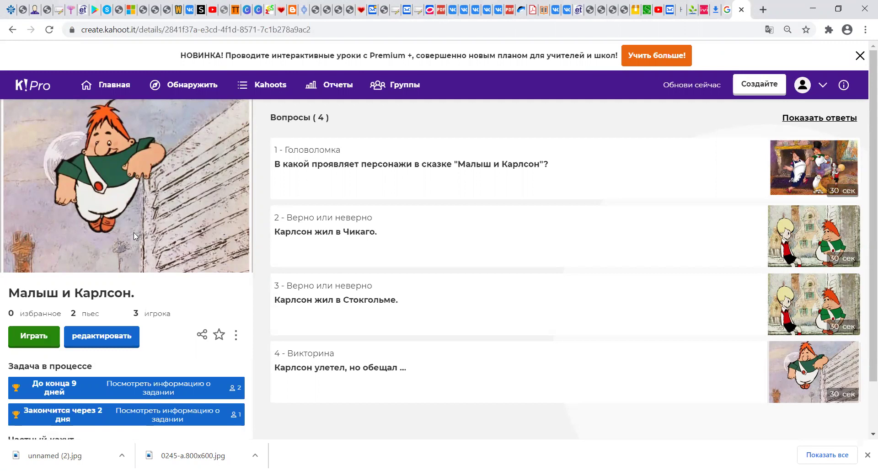
# Step: Examine the questions and answer options of the "Малыш и Карлсон." quiz, expanding the puzzle, true-or-false and quiz questions
pyautogui.click(402, 170)
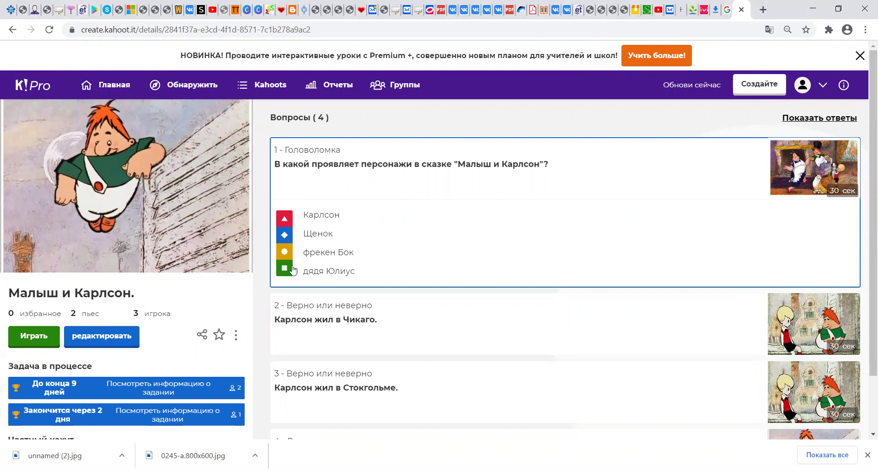
pyautogui.moveTo(286, 319); pyautogui.dragTo(324, 319)
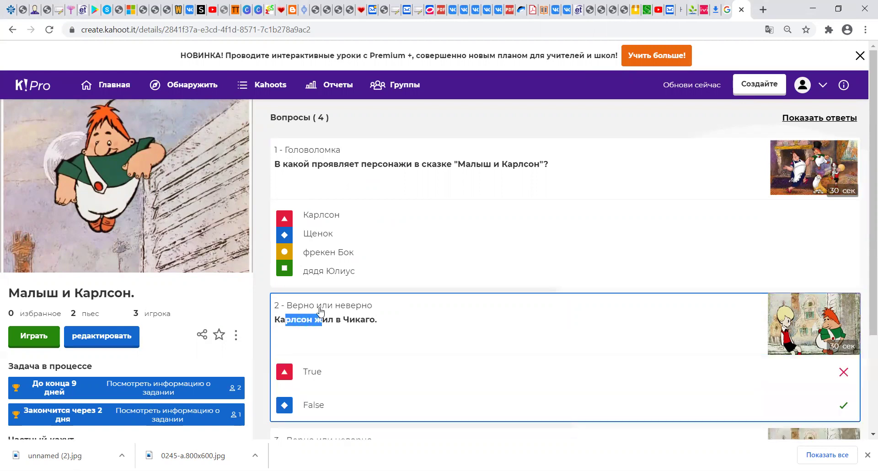
pyautogui.click(319, 309)
pyautogui.click(319, 309)
pyautogui.scroll(-3, 338, 359)
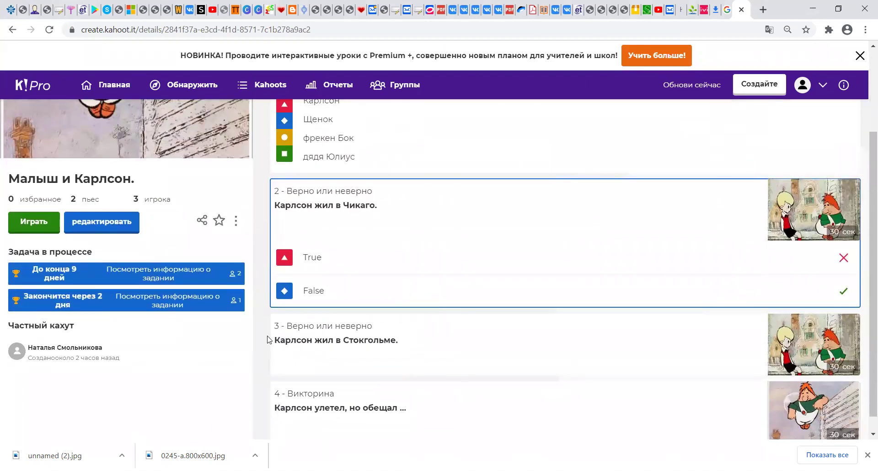
pyautogui.moveTo(270, 340); pyautogui.dragTo(302, 349)
pyautogui.click(302, 380)
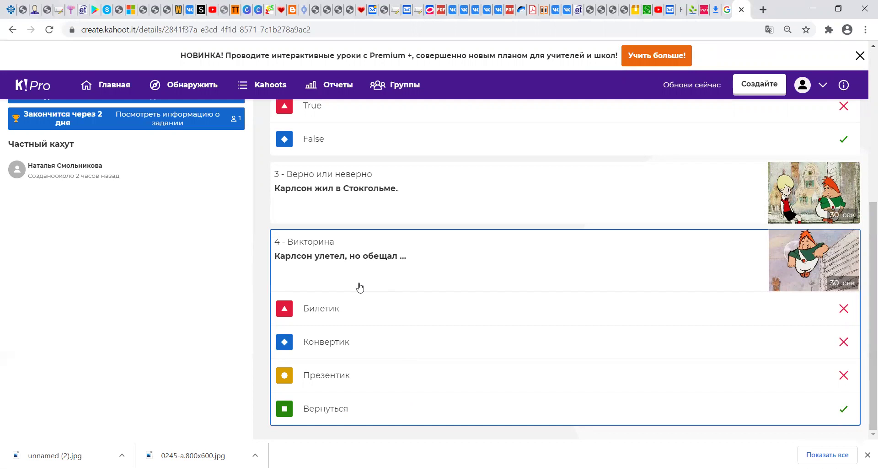
pyautogui.scroll(3, 367, 304)
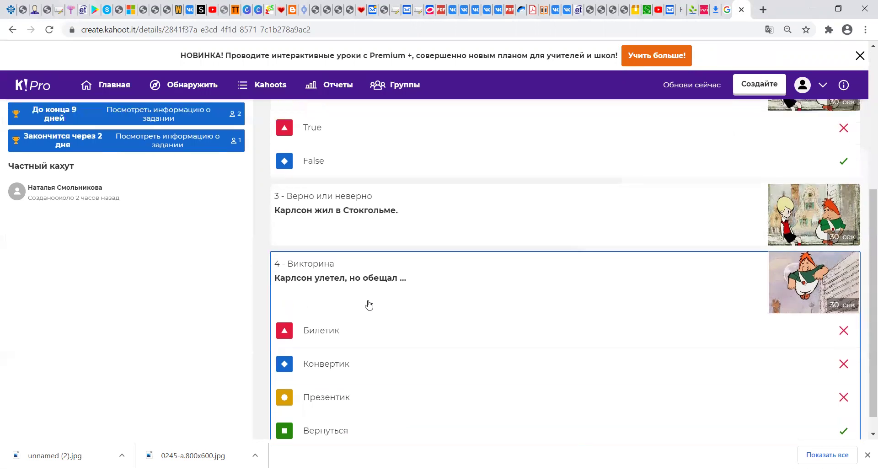
pyautogui.scroll(3, 369, 305)
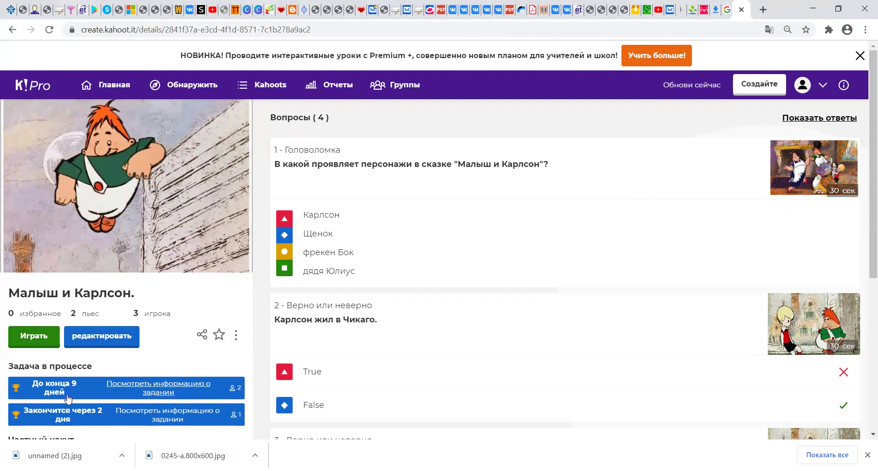
# Step: Open the report of the challenge that ends in 9 days and launch it as a challenge to yourself
pyautogui.click(62, 389)
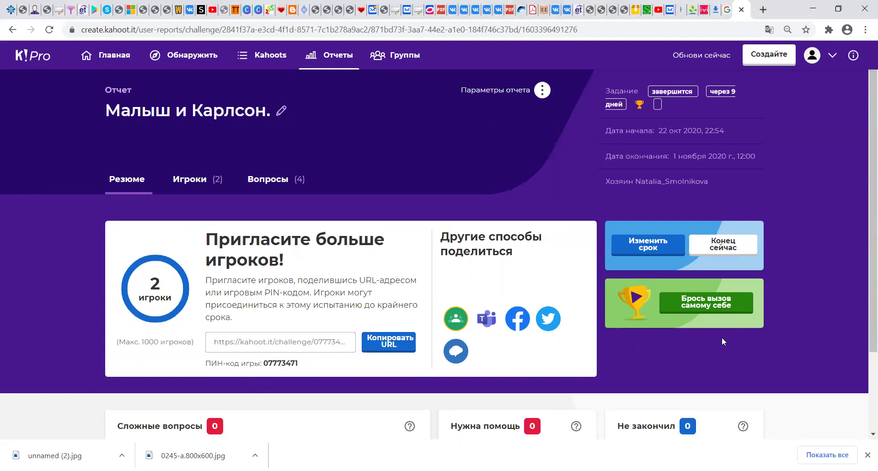
pyautogui.click(717, 309)
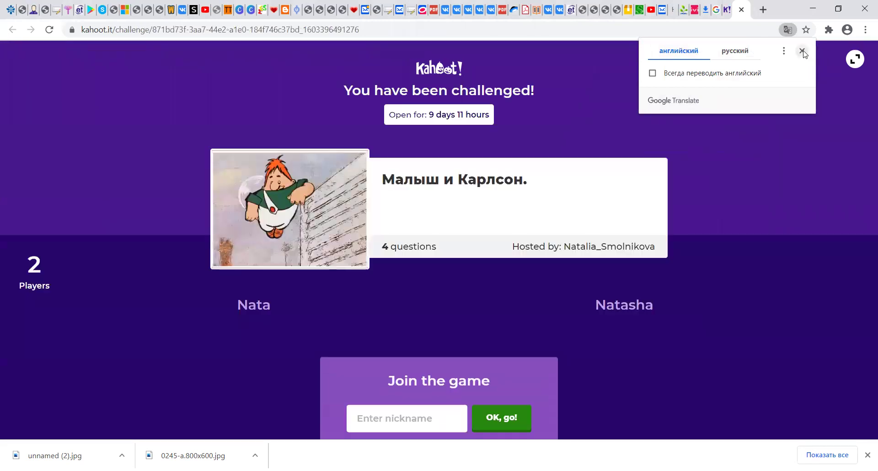
pyautogui.click(803, 51)
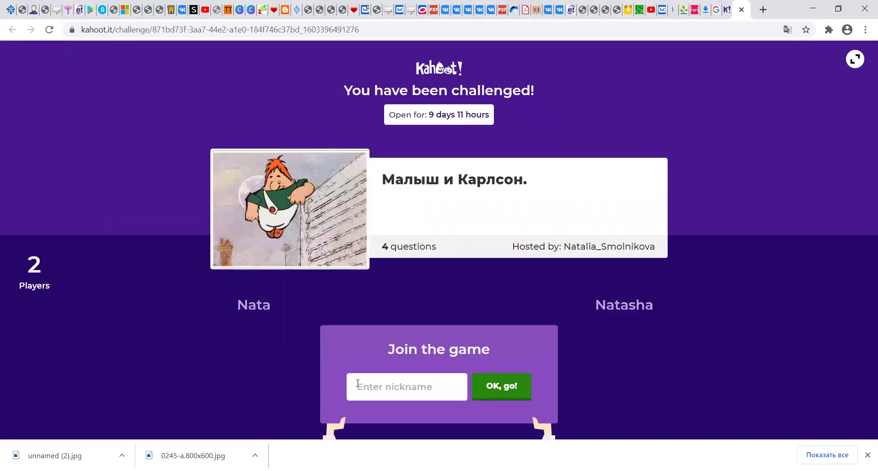
# Step: Enter the player's nickname and join the "Малыш и Карлсон." challenge game
pyautogui.click(388, 387)
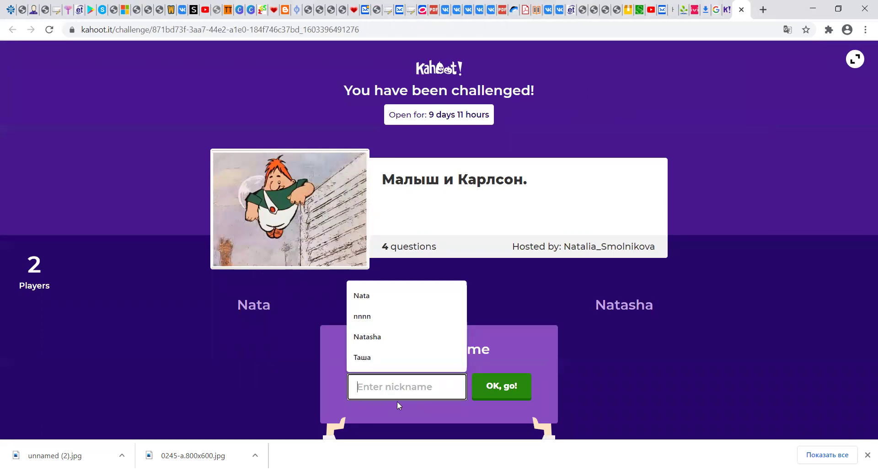
pyautogui.write('Nata')
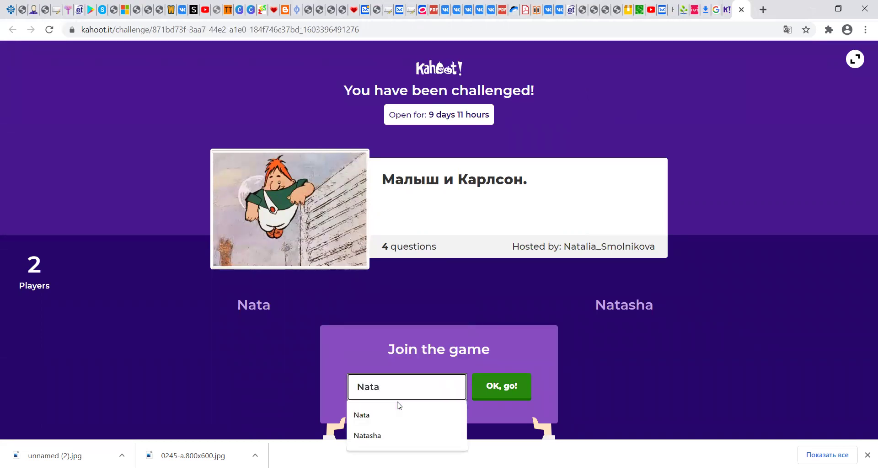
pyautogui.write('lia')
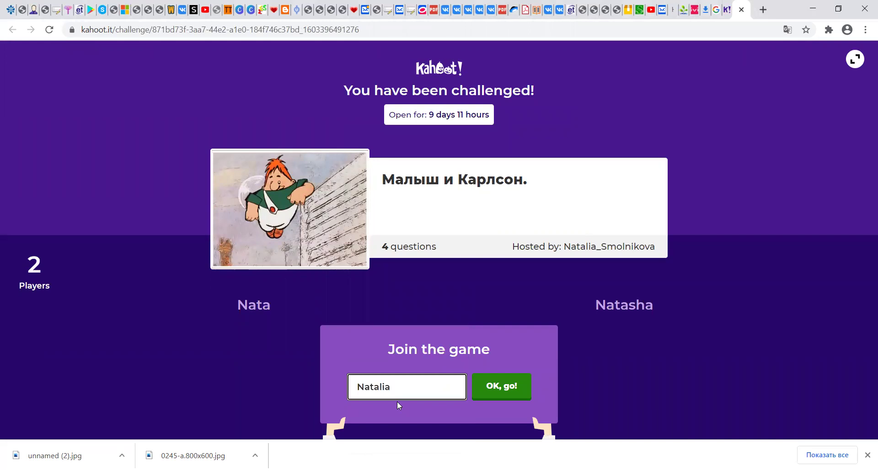
pyautogui.click(507, 392)
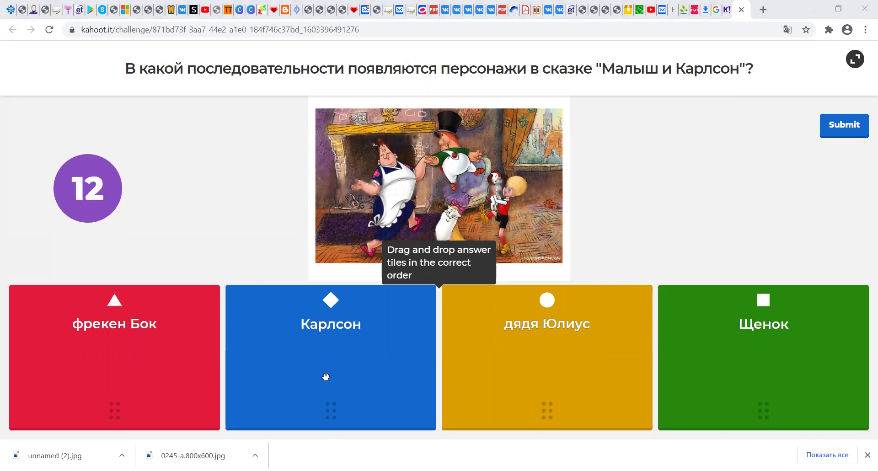
# Step: Submit the puzzle answer in the order Карлсон, Щенок, фрекен Бок, дядя Юлиус and continue to the second question
pyautogui.moveTo(335, 376); pyautogui.dragTo(156, 451)
pyautogui.click(156, 451)
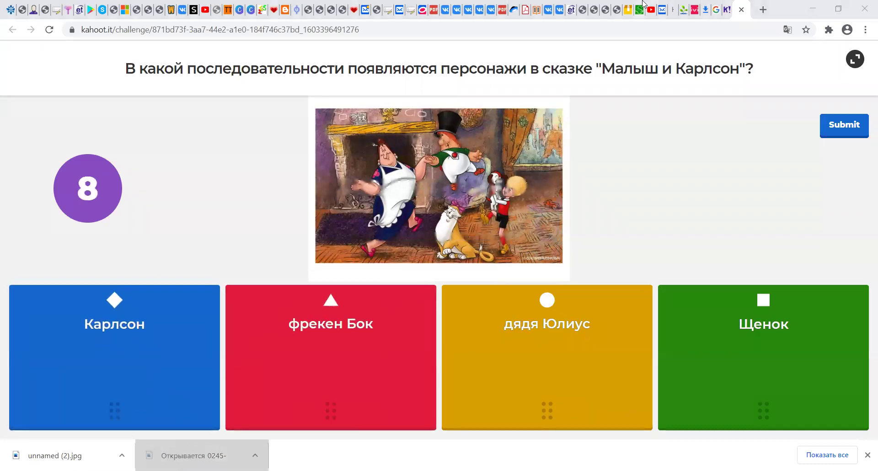
pyautogui.moveTo(826, 373); pyautogui.dragTo(441, 371)
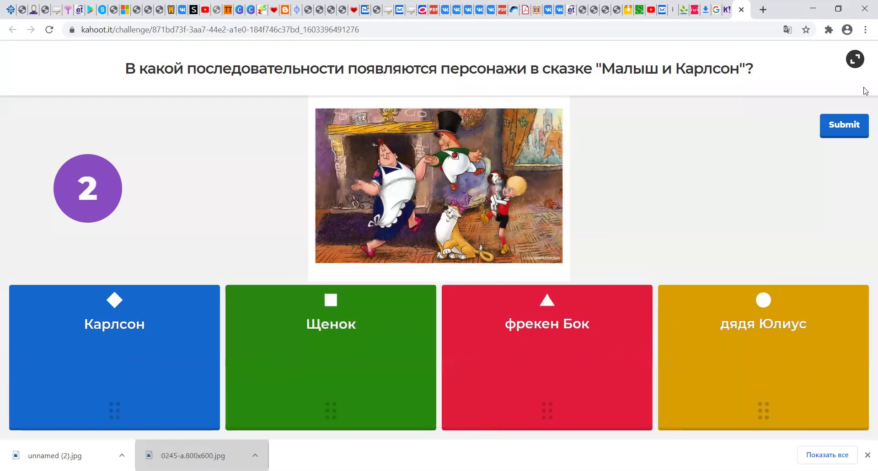
pyautogui.click(848, 124)
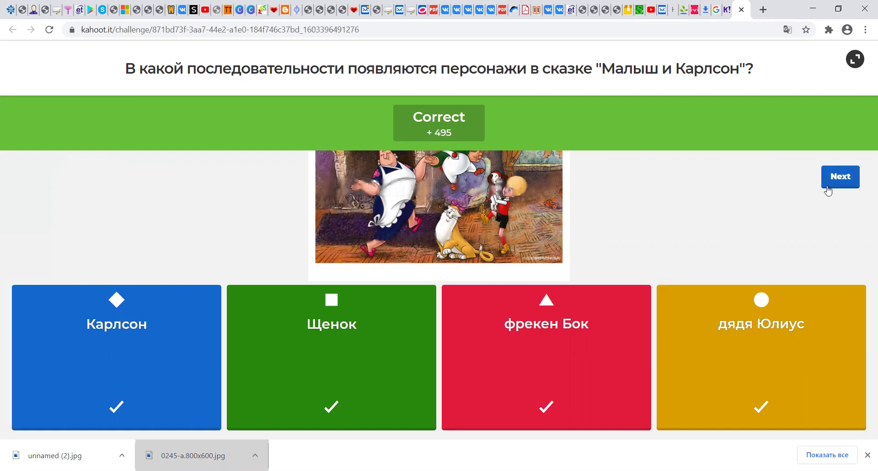
pyautogui.click(842, 178)
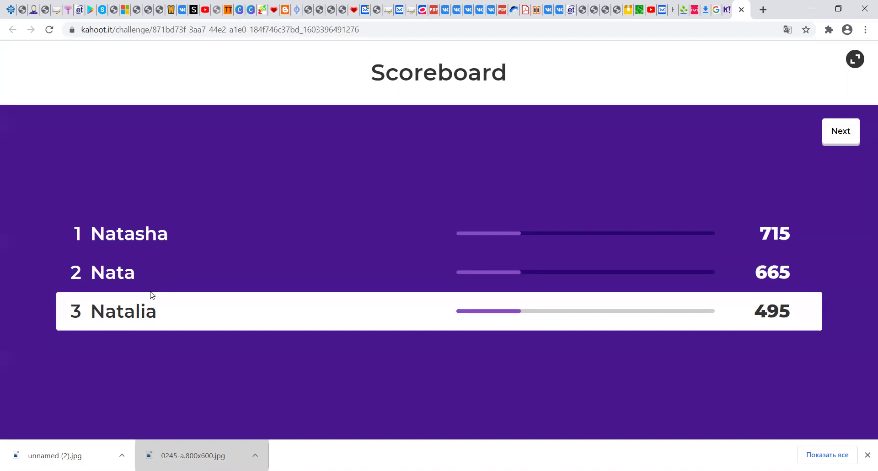
pyautogui.click(845, 131)
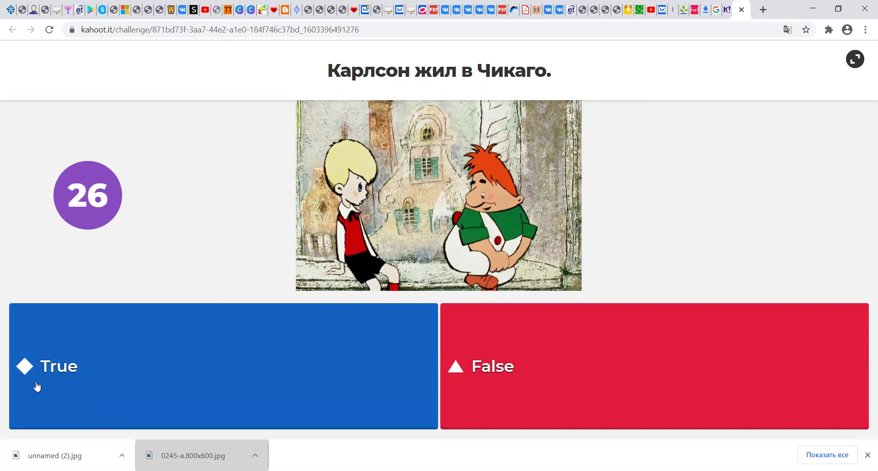
# Step: Answer True to the statements "Карлсон жил в Чикаго." and "Карлсон жил в Стокгольме." and proceed to the scoreboard
pyautogui.click(58, 369)
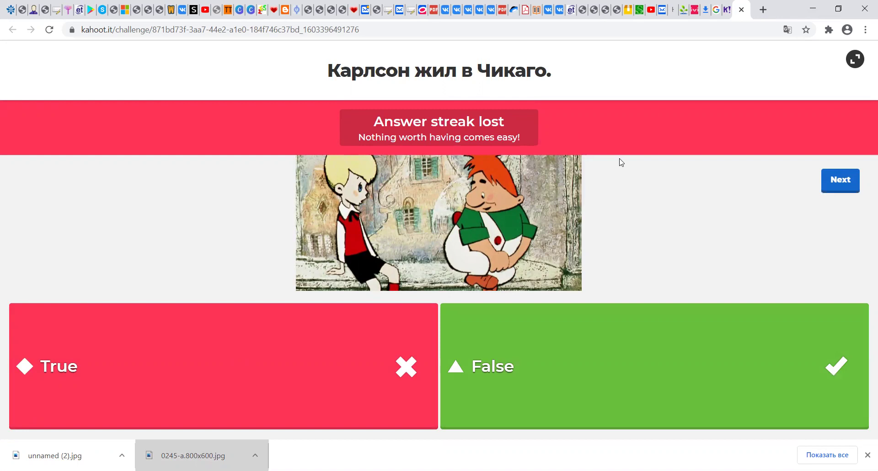
pyautogui.click(841, 187)
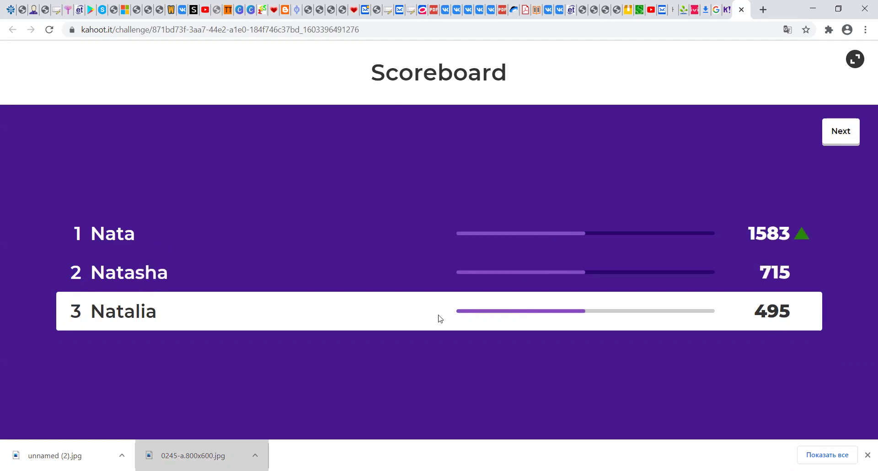
pyautogui.click(849, 132)
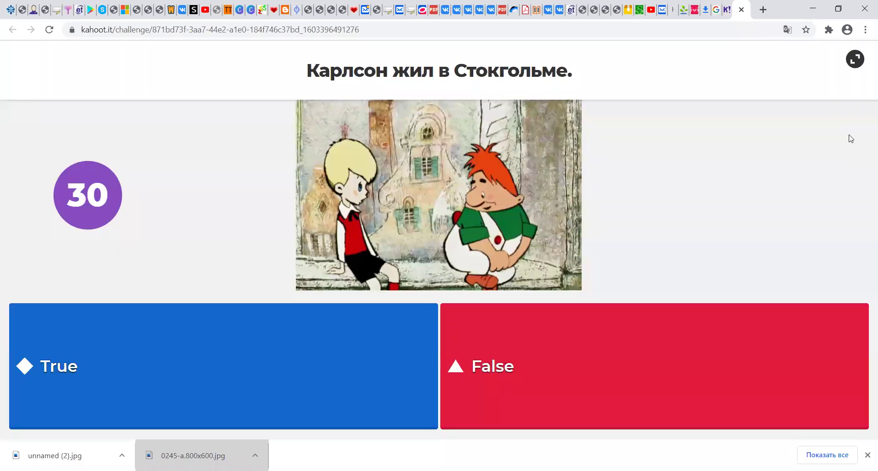
pyautogui.click(59, 367)
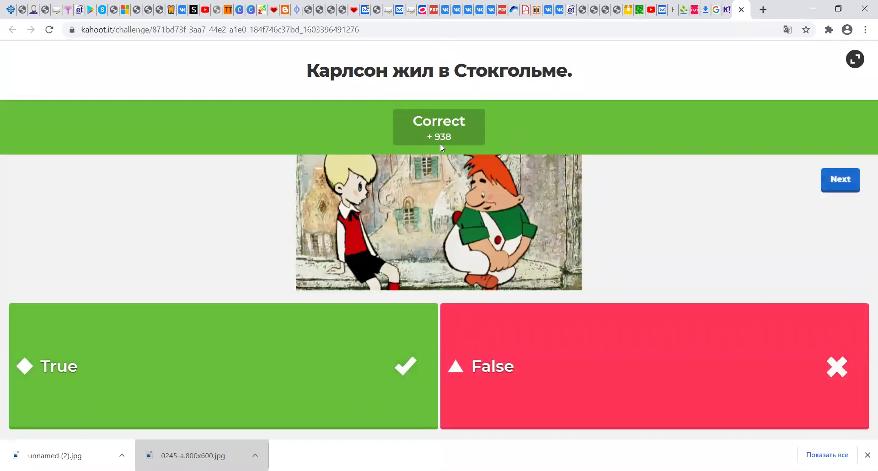
pyautogui.click(850, 183)
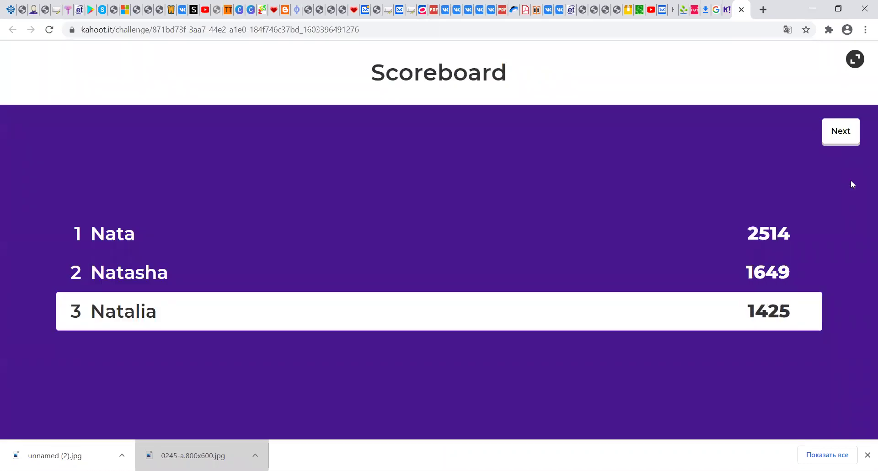